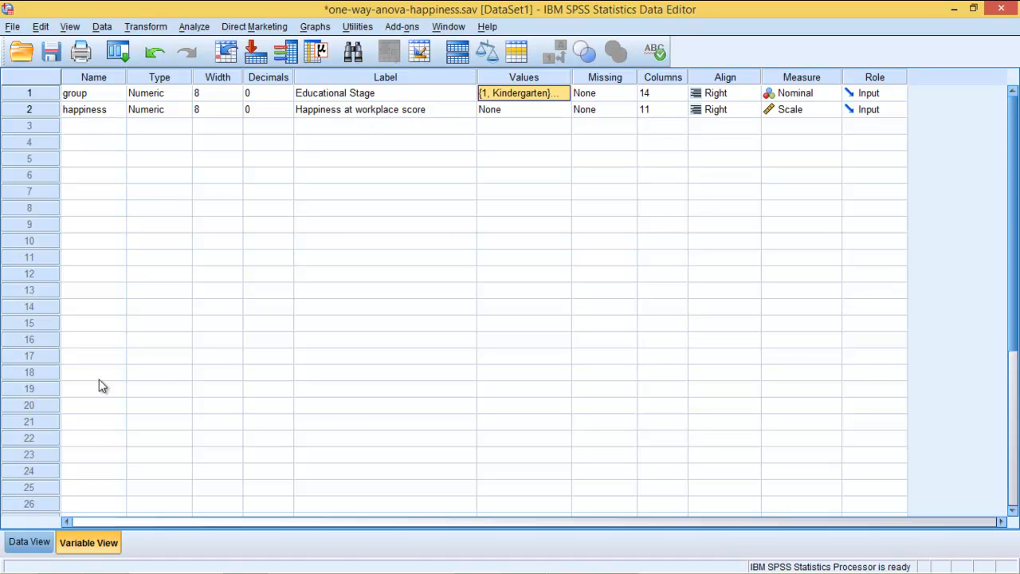
# - Review the recorded cases and the value labels defined for the group variable, leaving the labels as they are
pyautogui.click(38, 543)
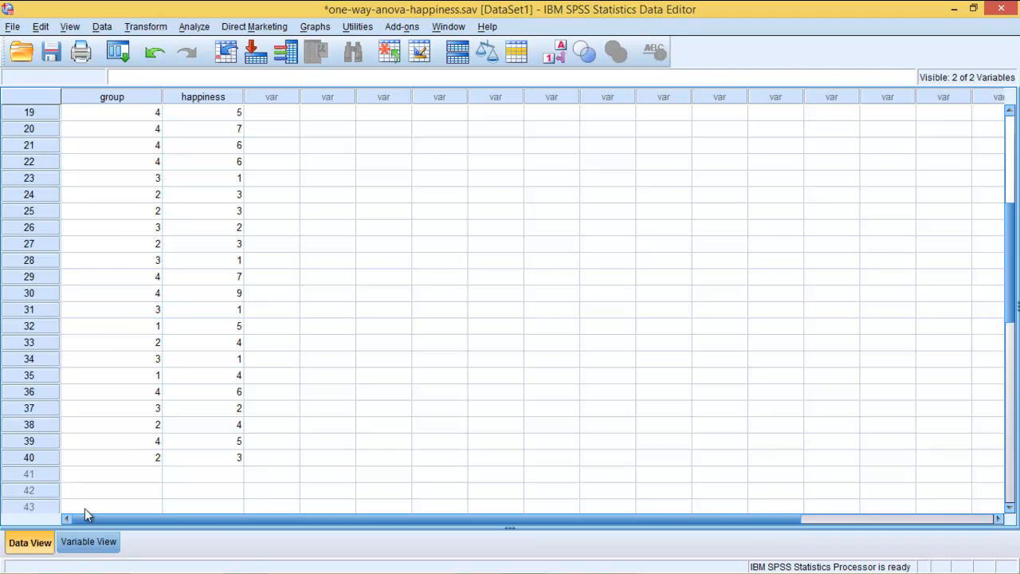
pyautogui.click(90, 541)
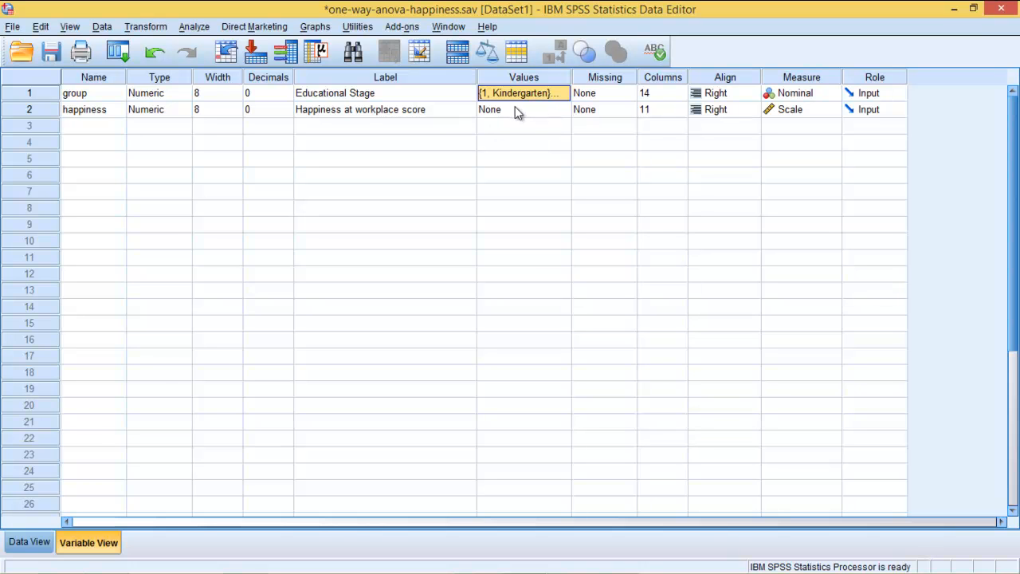
pyautogui.click(559, 95)
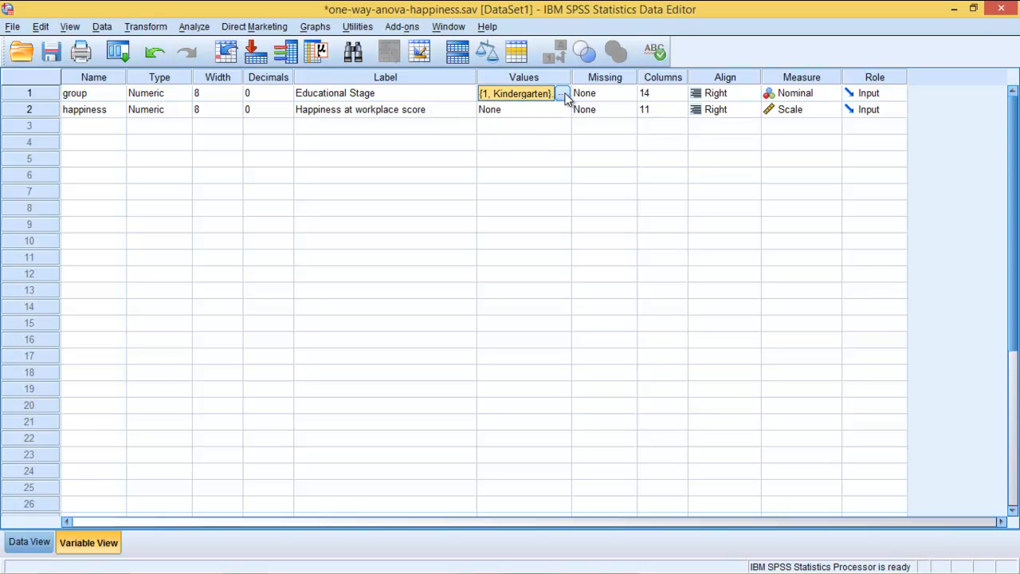
pyautogui.click(566, 93)
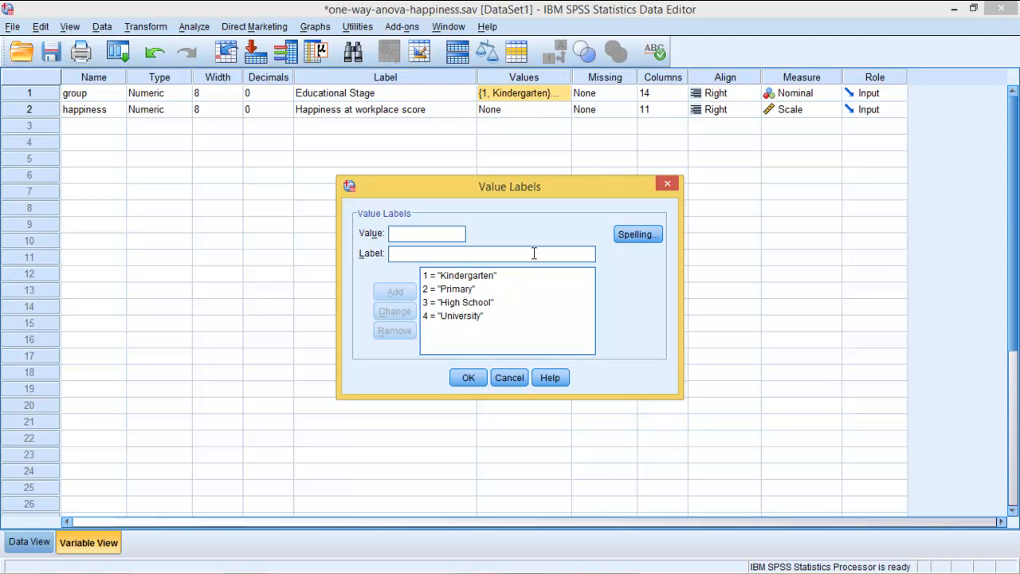
pyautogui.click(513, 376)
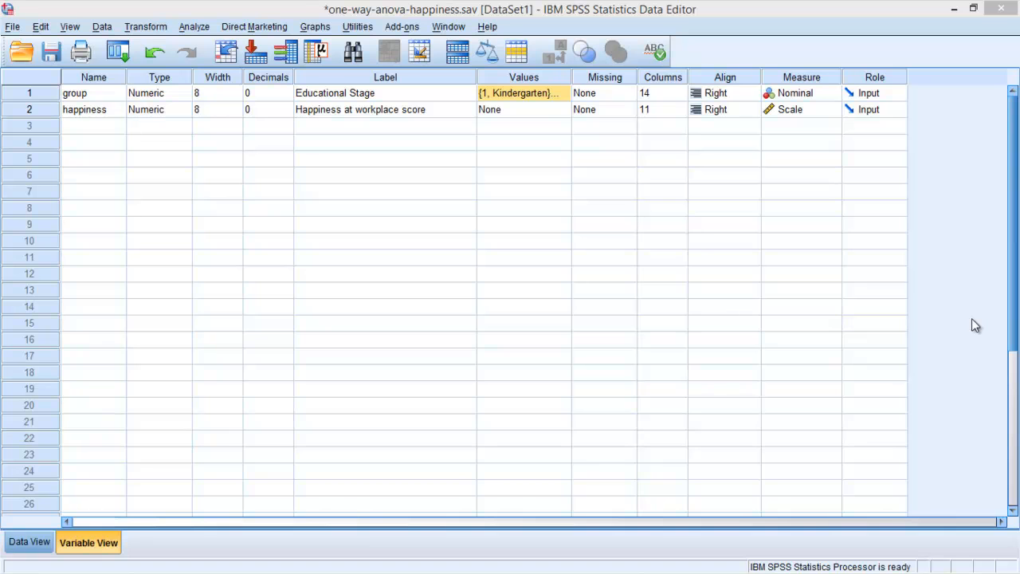
# - Start a One-Way ANOVA and show the variables in its list by name instead of by label
pyautogui.click(971, 319)
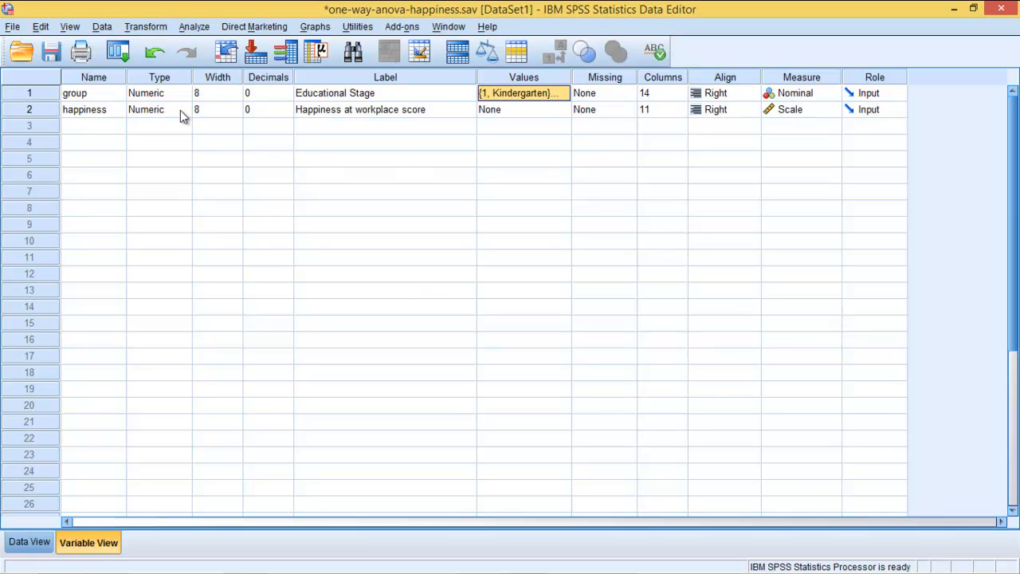
pyautogui.click(196, 28)
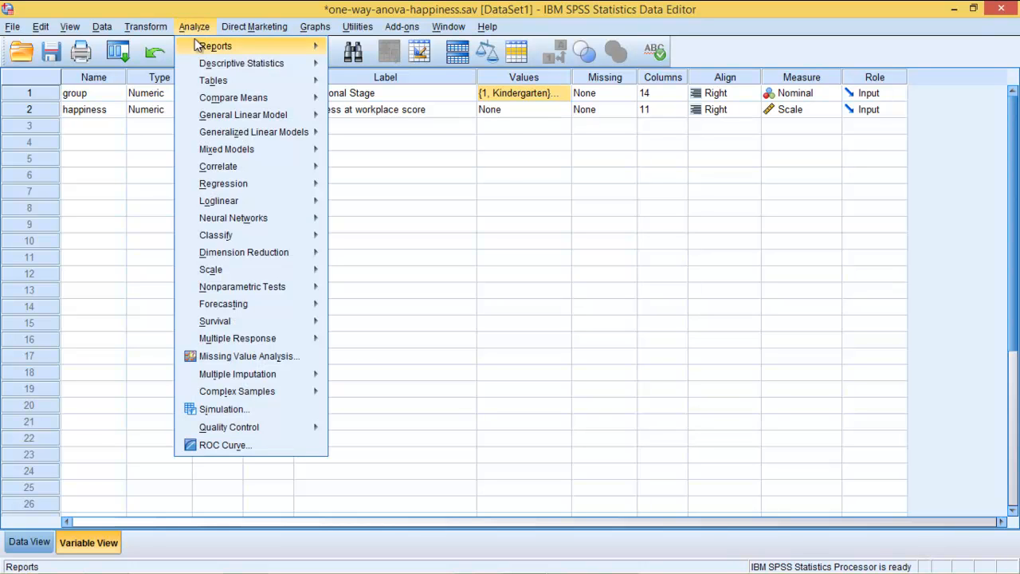
pyautogui.moveTo(252, 97)
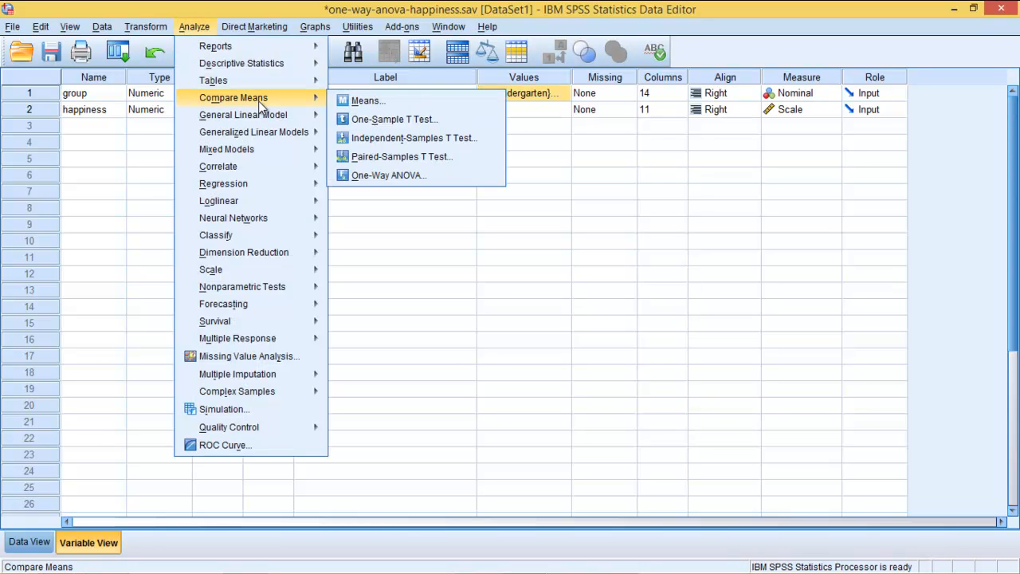
pyautogui.click(398, 177)
pyautogui.rightClick(366, 259)
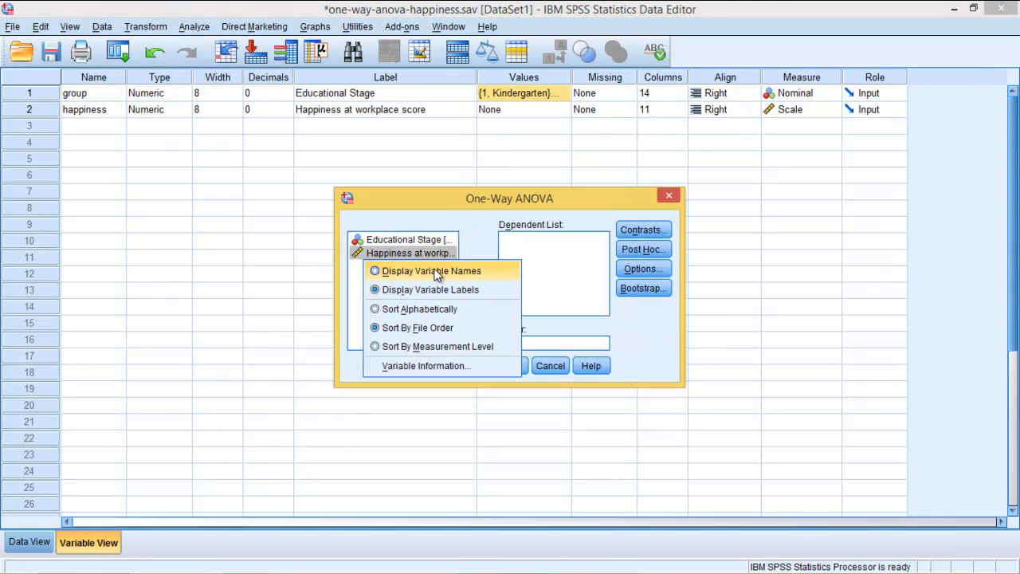
pyautogui.click(437, 271)
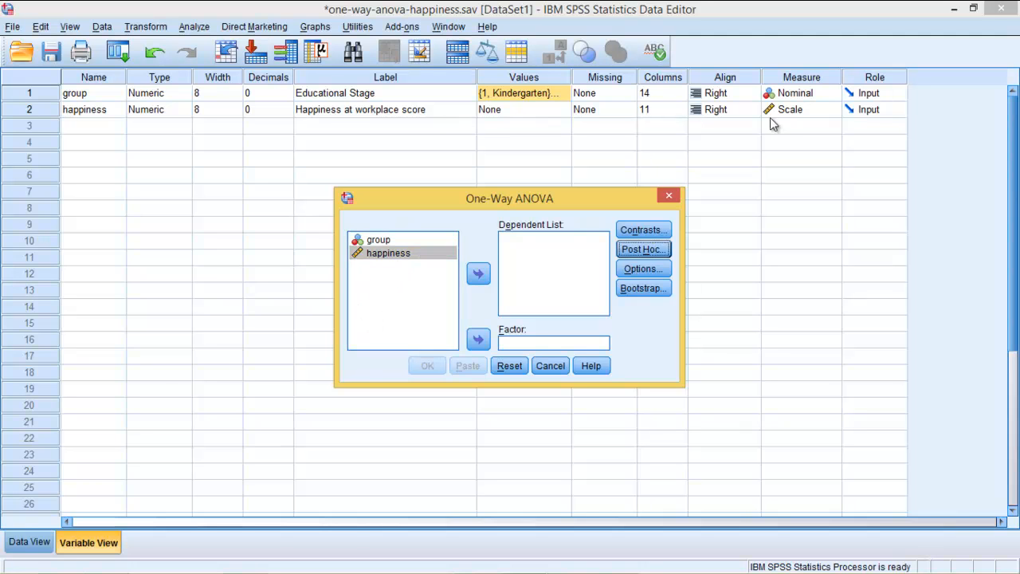
# - Assign happiness as the dependent variable and group as the factor of the One-Way ANOVA
pyautogui.click(389, 254)
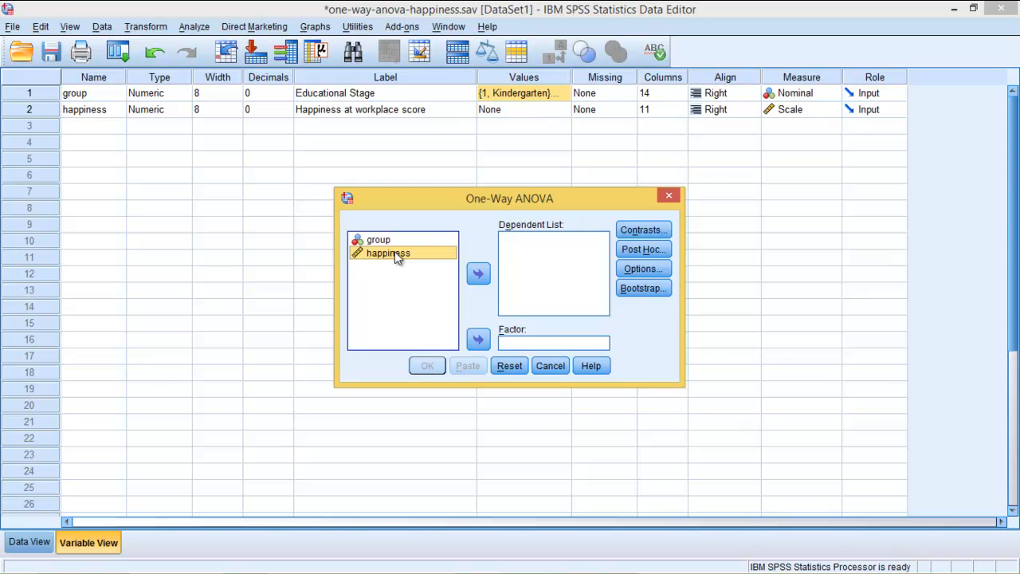
pyautogui.click(478, 274)
pyautogui.click(480, 273)
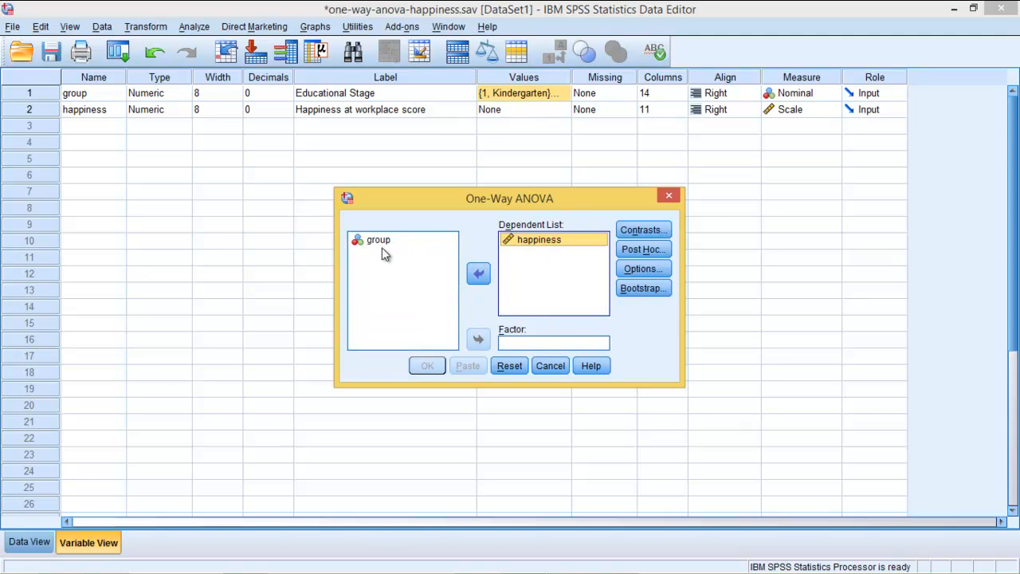
pyautogui.click(410, 238)
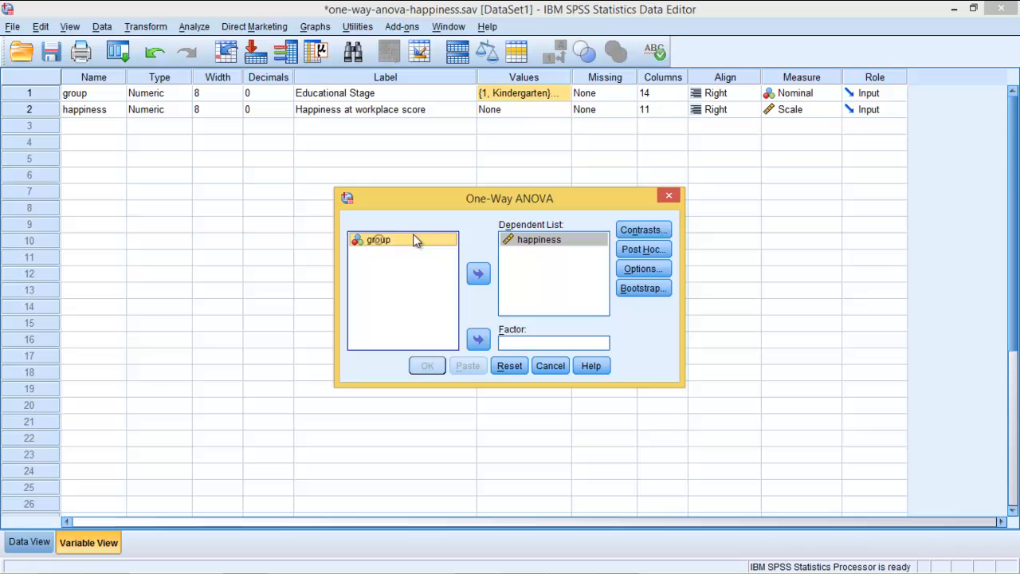
pyautogui.click(478, 340)
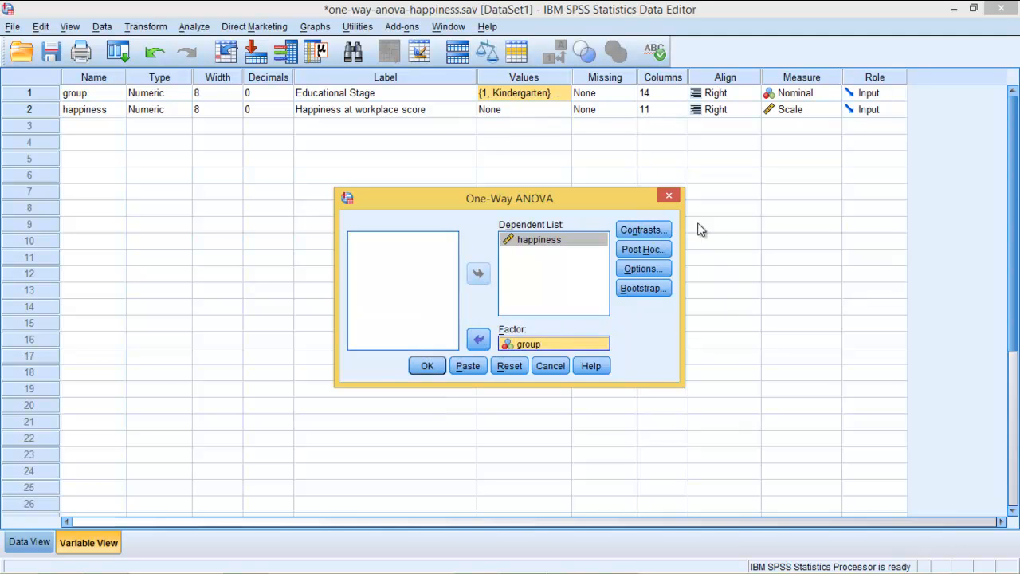
# - Enable descriptive statistics, the homogeneity of variance test, the Welch test and the means plot in the ANOVA options
pyautogui.click(641, 230)
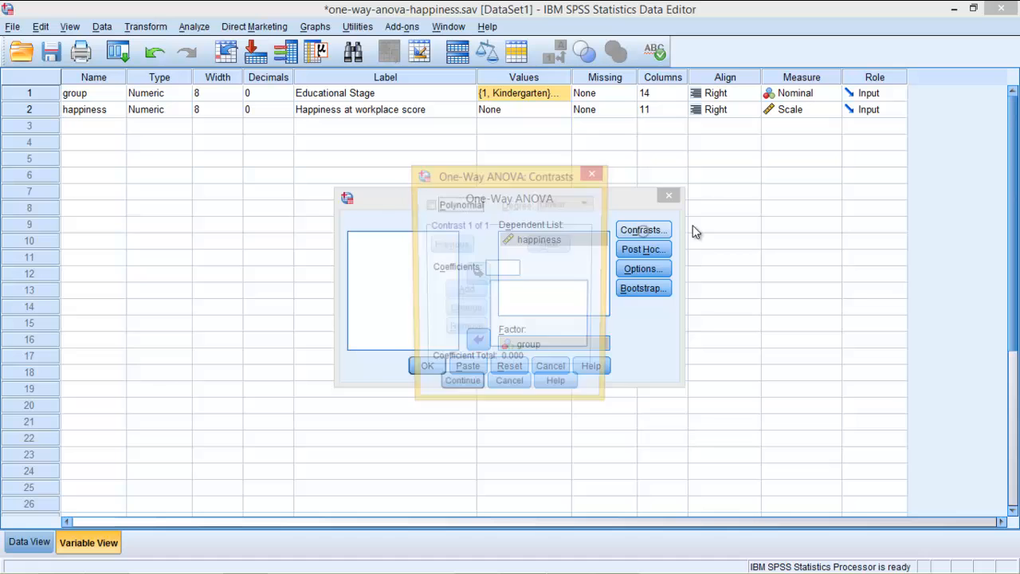
pyautogui.click(514, 390)
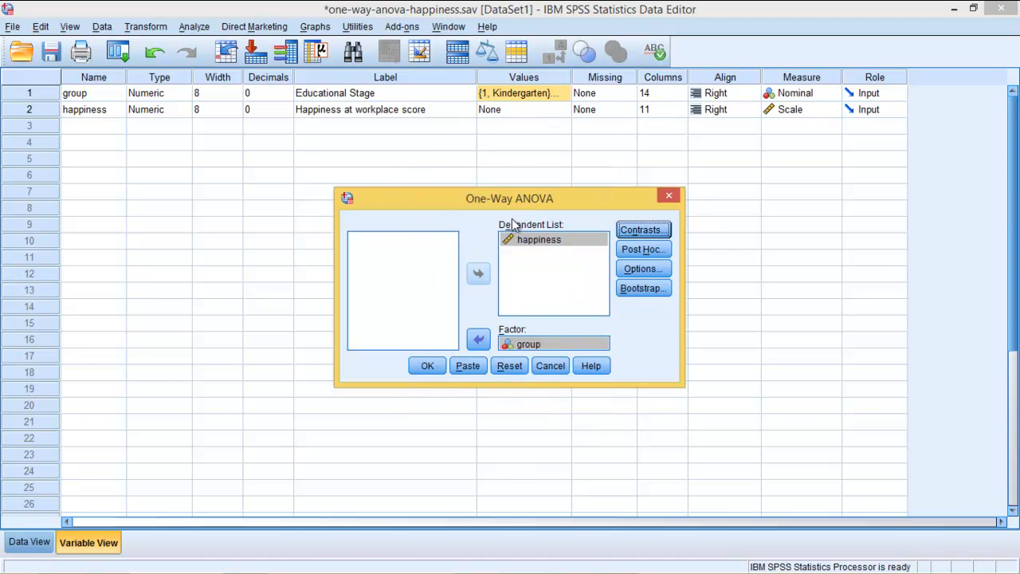
pyautogui.click(645, 270)
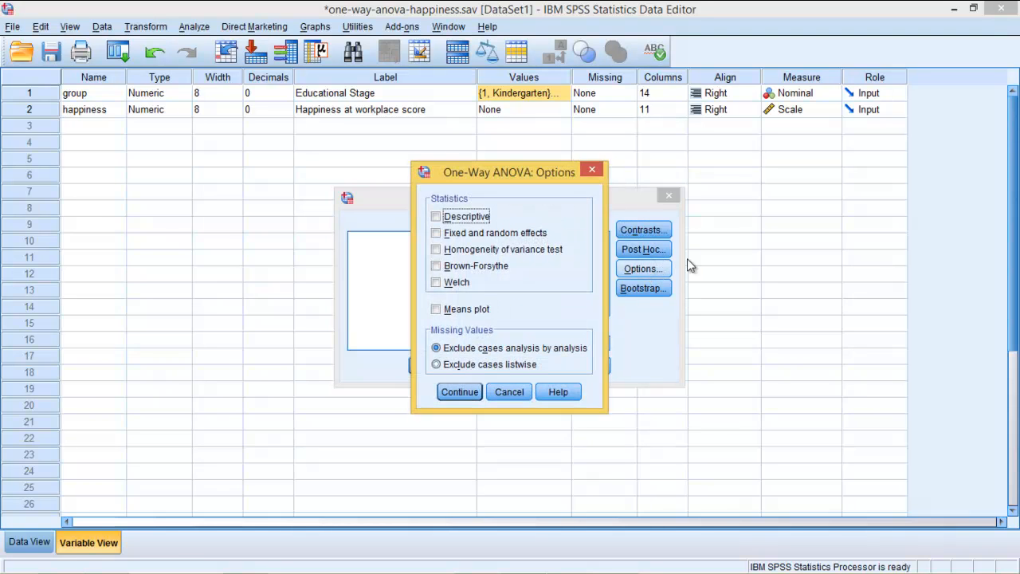
pyautogui.click(436, 217)
pyautogui.click(451, 250)
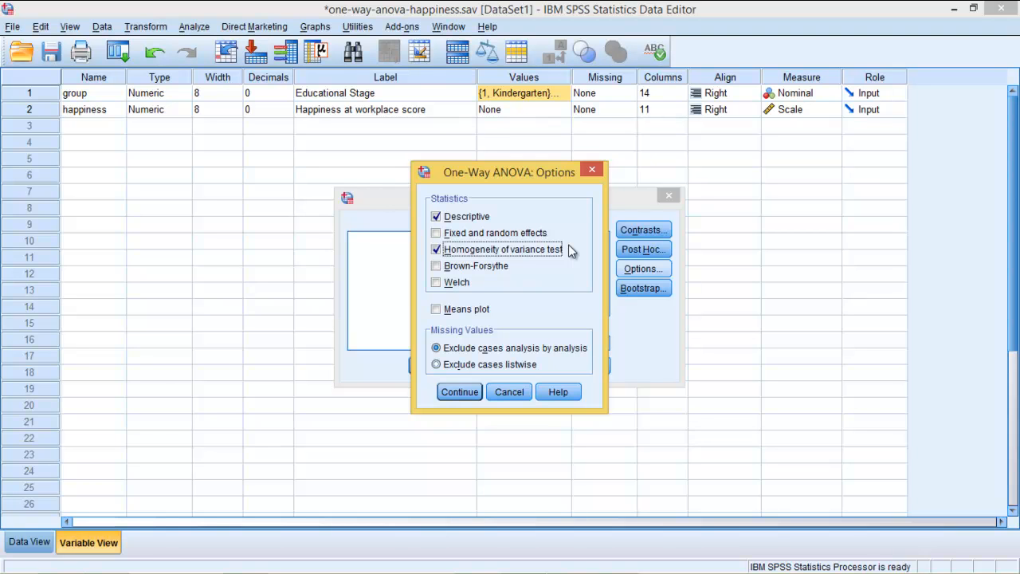
pyautogui.click(437, 283)
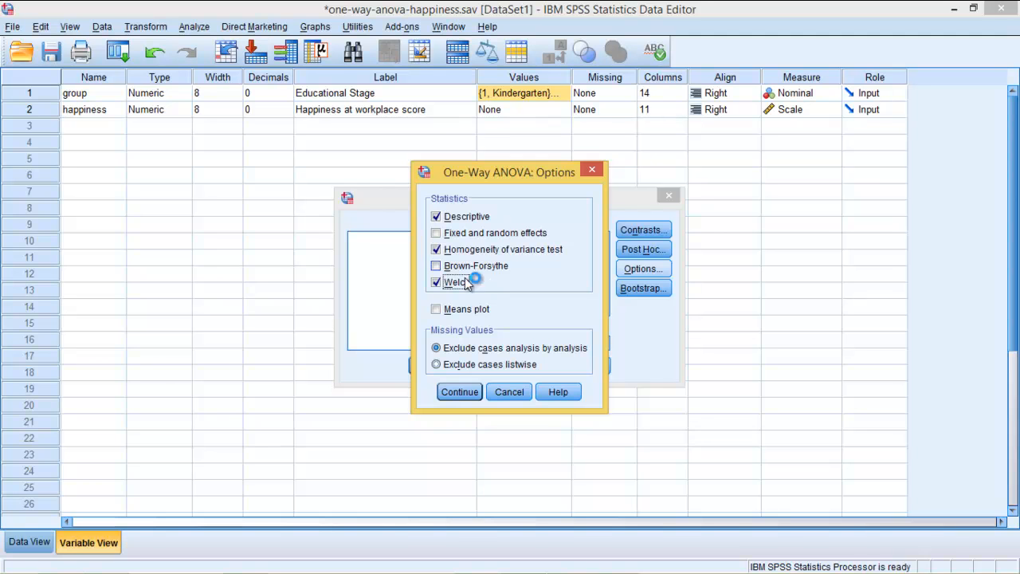
pyautogui.click(437, 310)
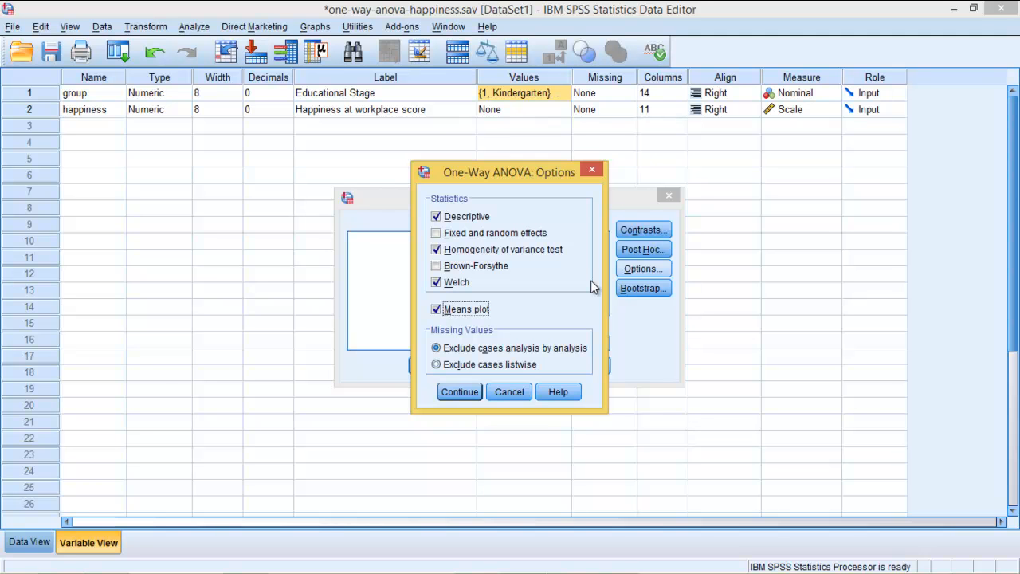
pyautogui.click(460, 391)
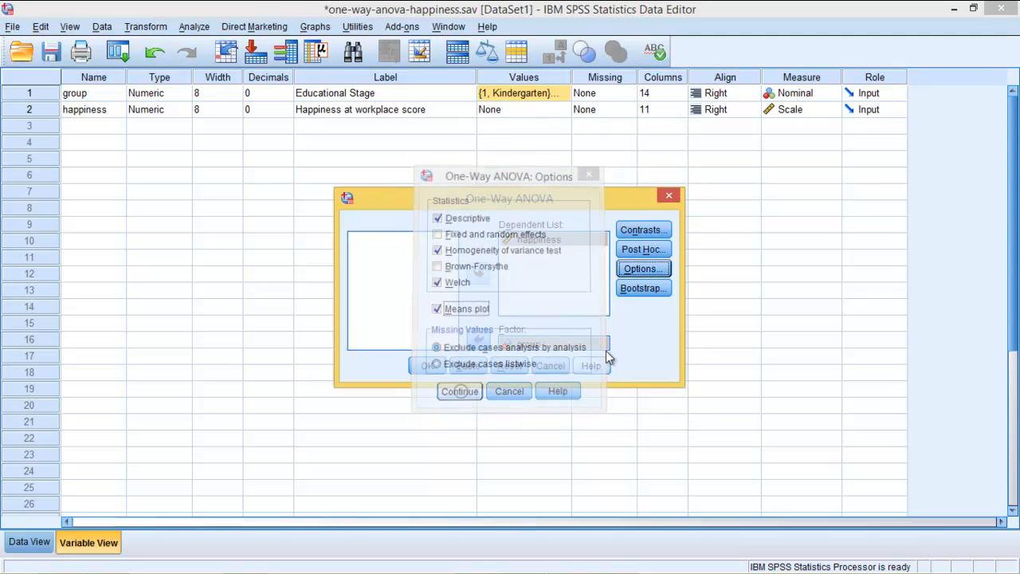
# - Select the Tukey and Games-Howell post hoc tests with a significance level of 0.05
pyautogui.click(642, 250)
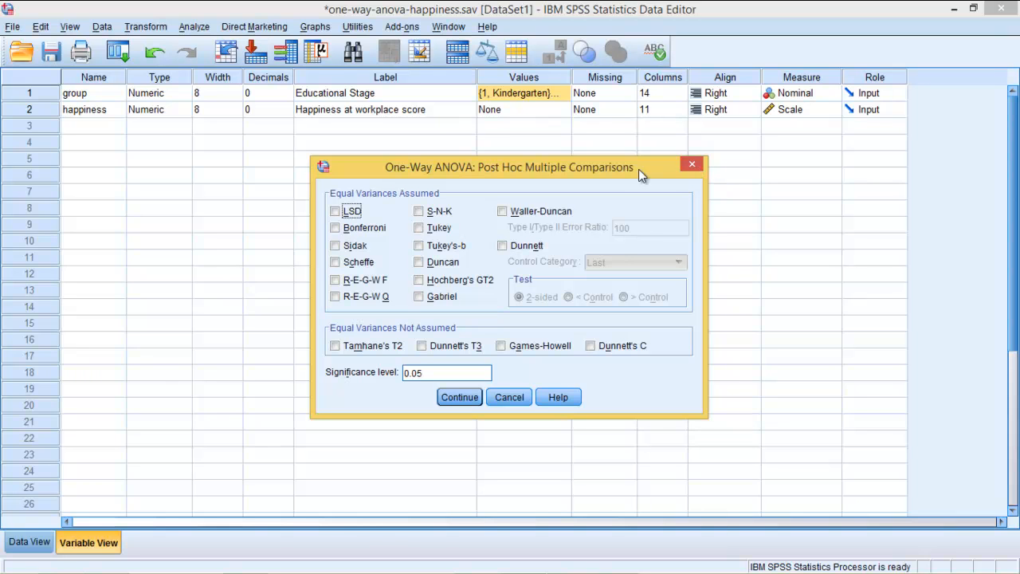
pyautogui.click(419, 227)
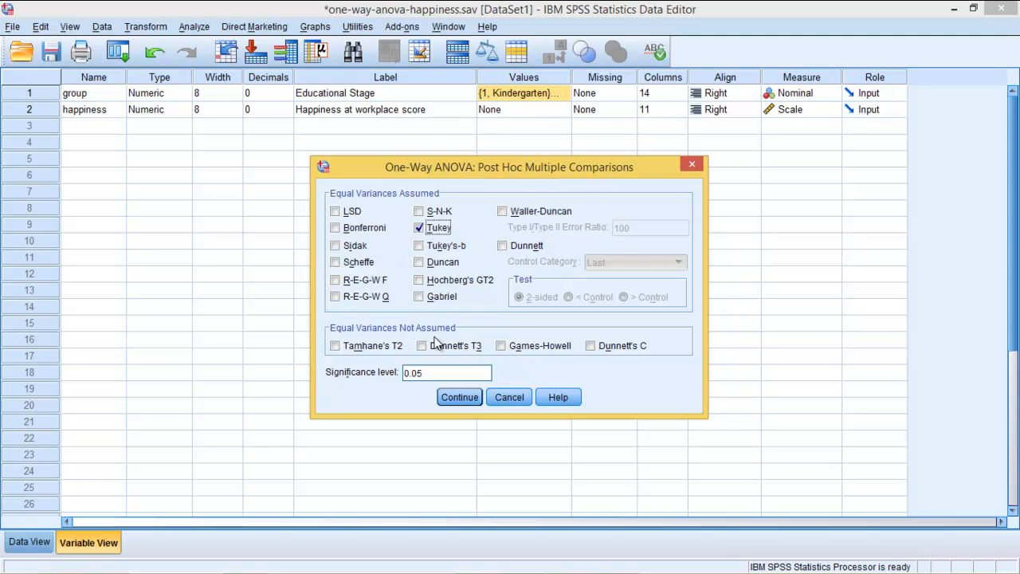
pyautogui.click(501, 347)
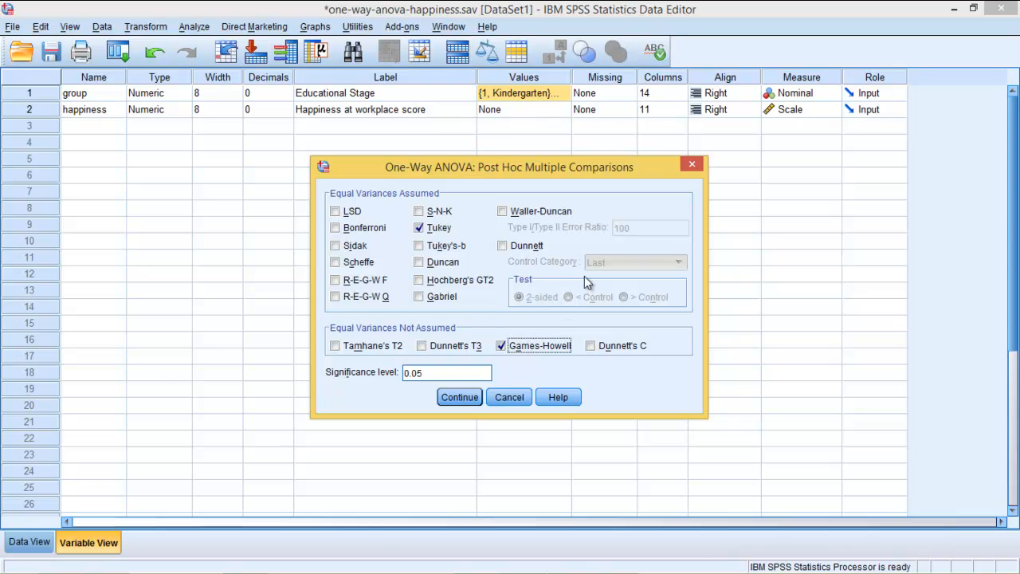
pyautogui.click(459, 372)
pyautogui.click(462, 399)
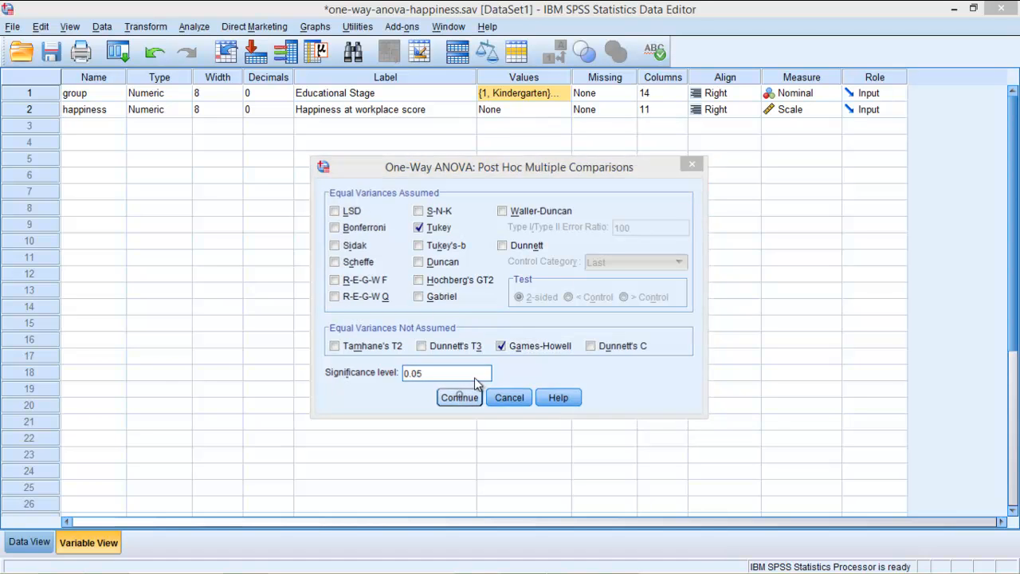
# - Paste the One-Way ANOVA as syntax and run the whole ONEWAY command
pyautogui.click(468, 372)
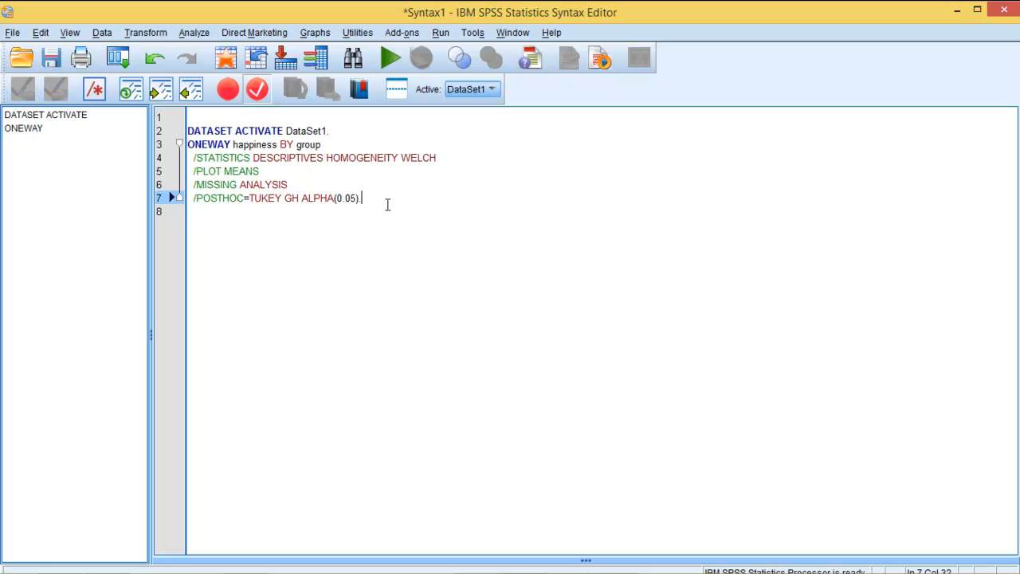
pyautogui.moveTo(371, 198); pyautogui.dragTo(187, 144)
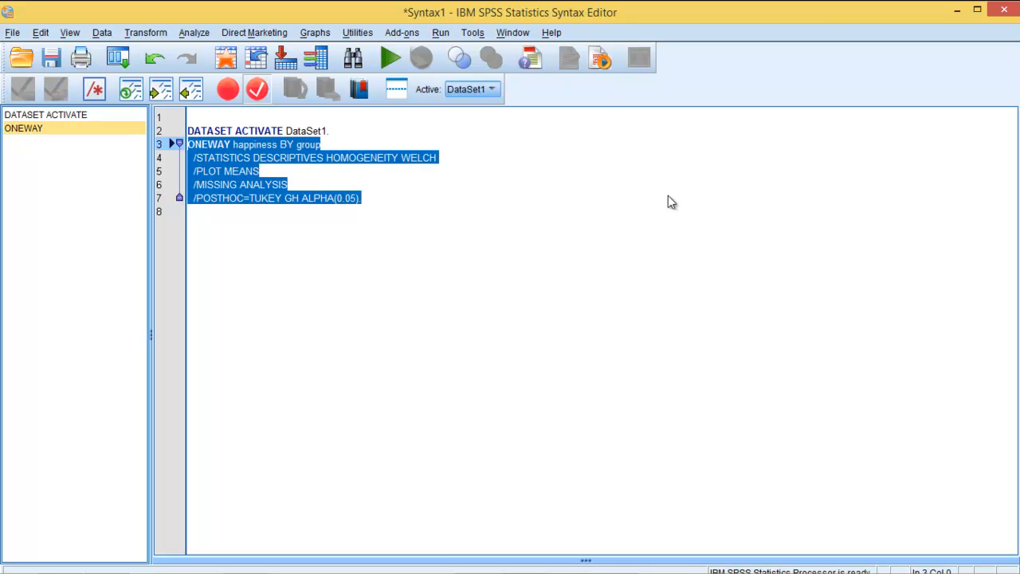
pyautogui.click(390, 58)
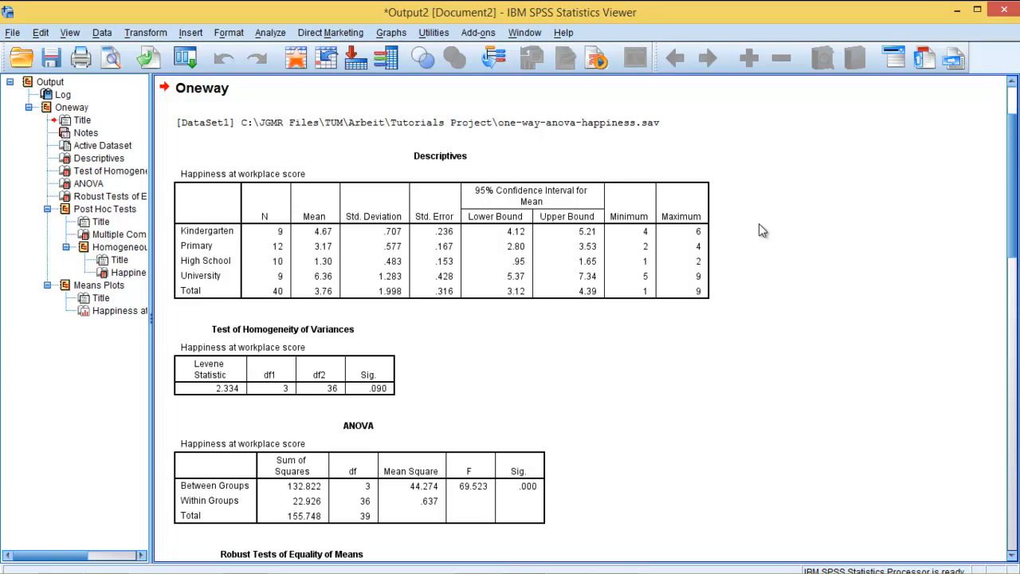
# - Examine the descriptives, homogeneity of variances, ANOVA and Welch results, and minimize the Notepad window holding the written report
pyautogui.click(479, 182)
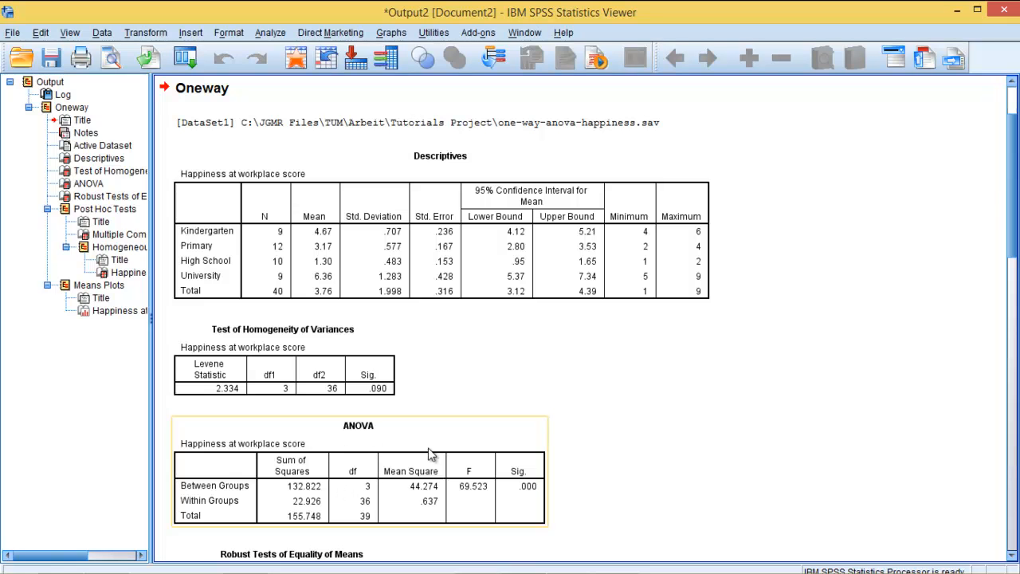
pyautogui.moveTo(1014, 214); pyautogui.dragTo(1015, 314)
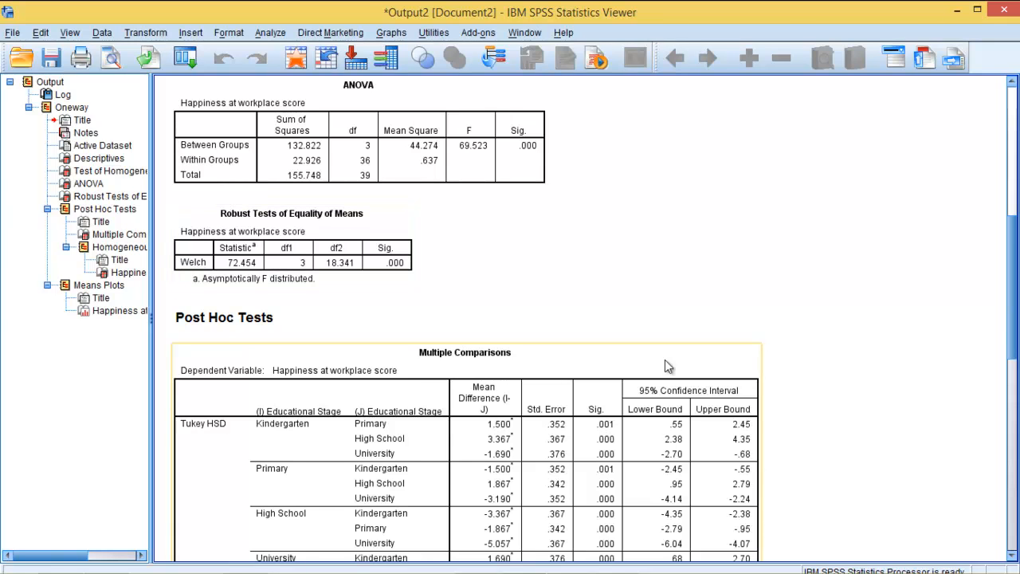
pyautogui.moveTo(1010, 276); pyautogui.dragTo(1016, 195)
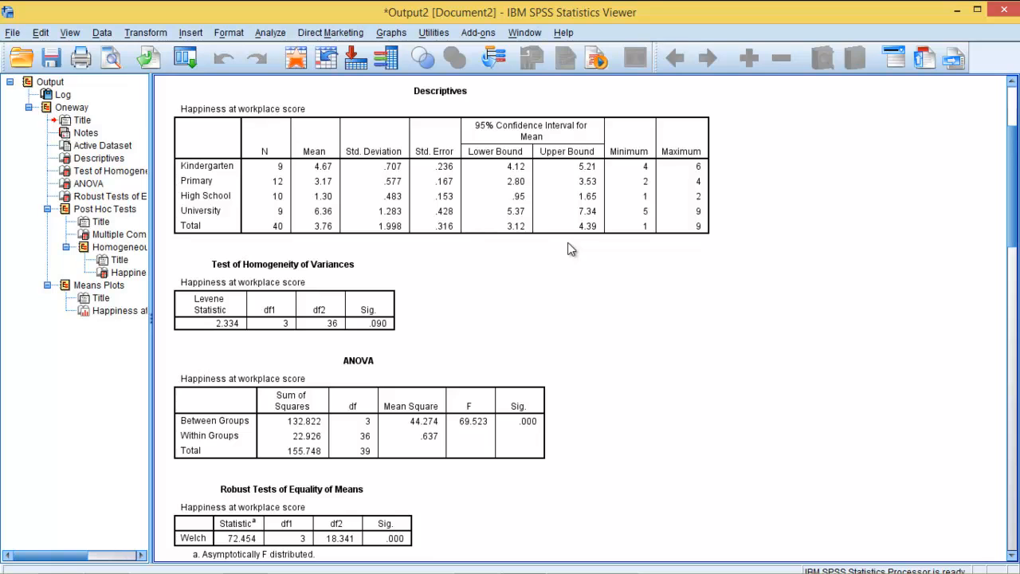
pyautogui.click(381, 321)
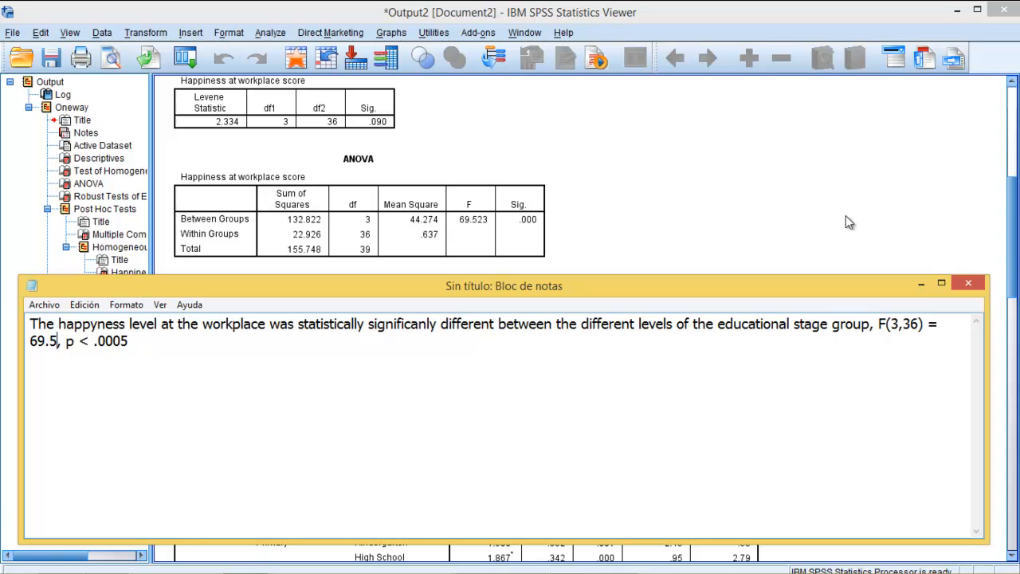
pyautogui.click(920, 285)
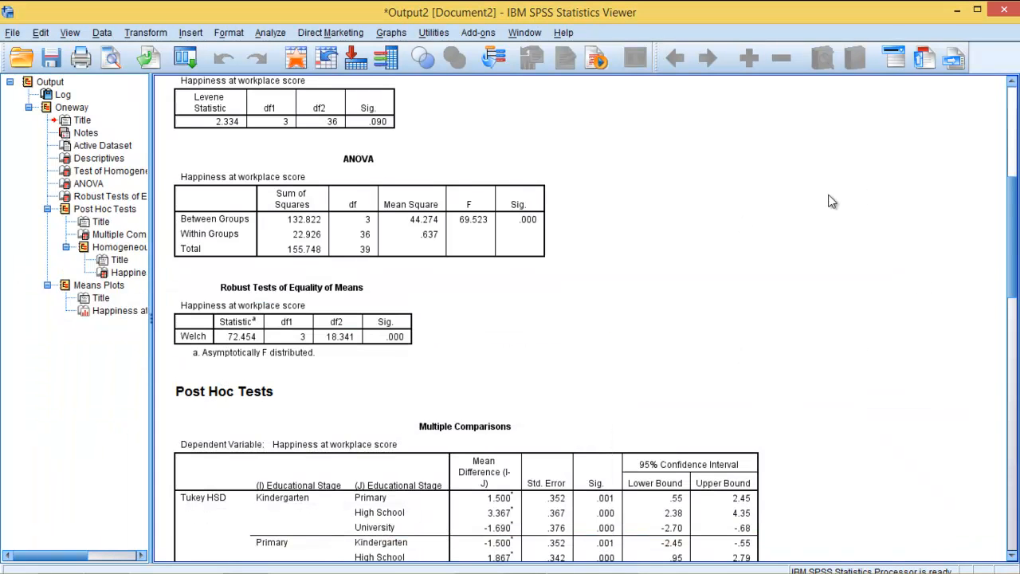
# - Examine the Tukey HSD and Games-Howell multiple comparisons, the homogeneous subsets and the means plot in the output
pyautogui.scroll(-5, 916, 356)
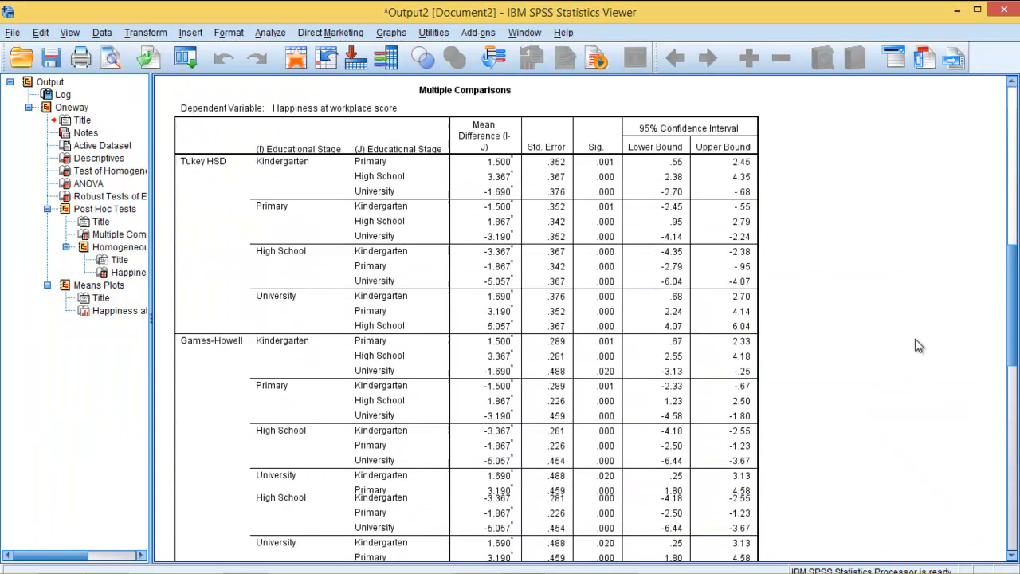
pyautogui.click(876, 229)
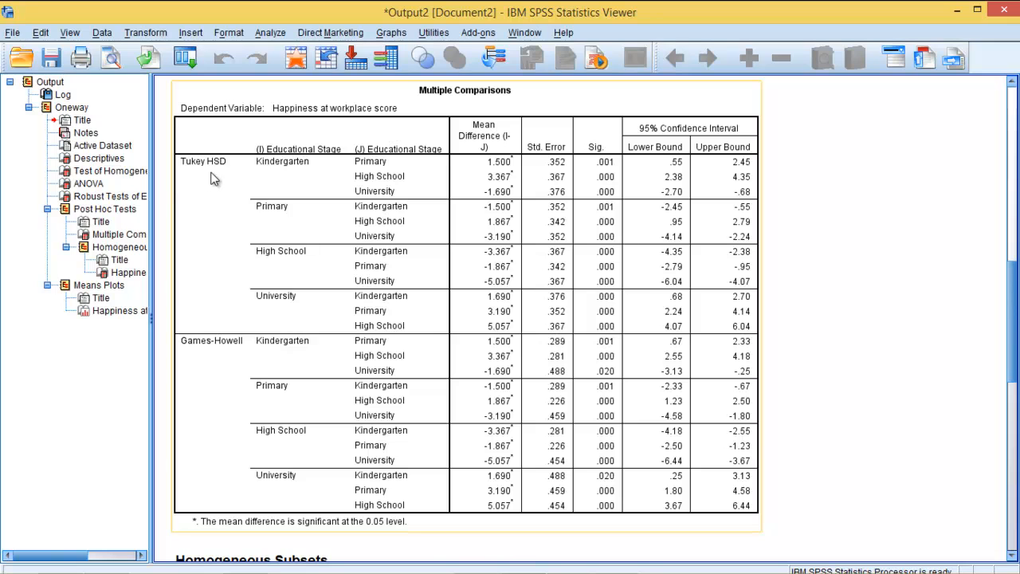
pyautogui.click(786, 263)
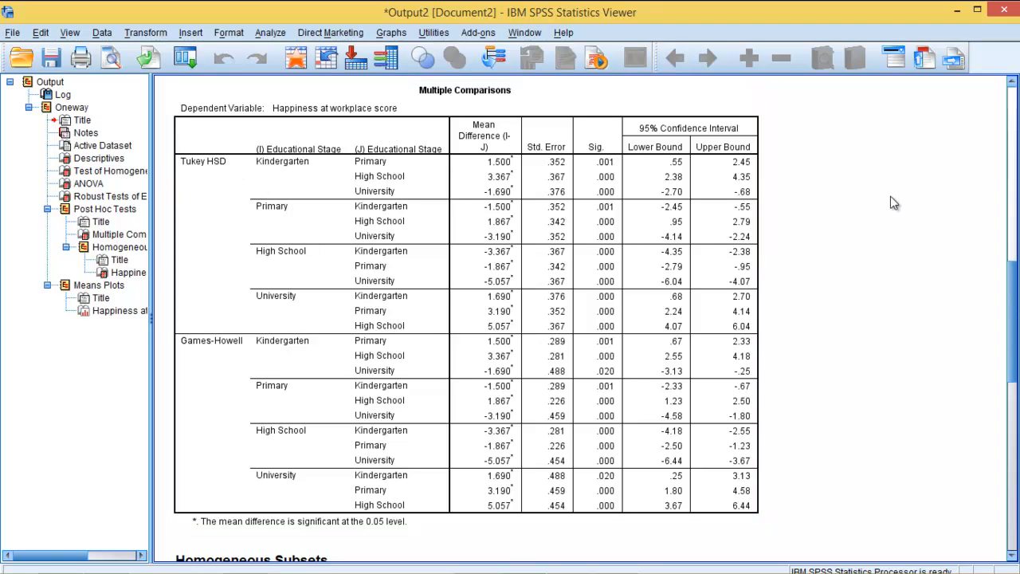
pyautogui.click(301, 153)
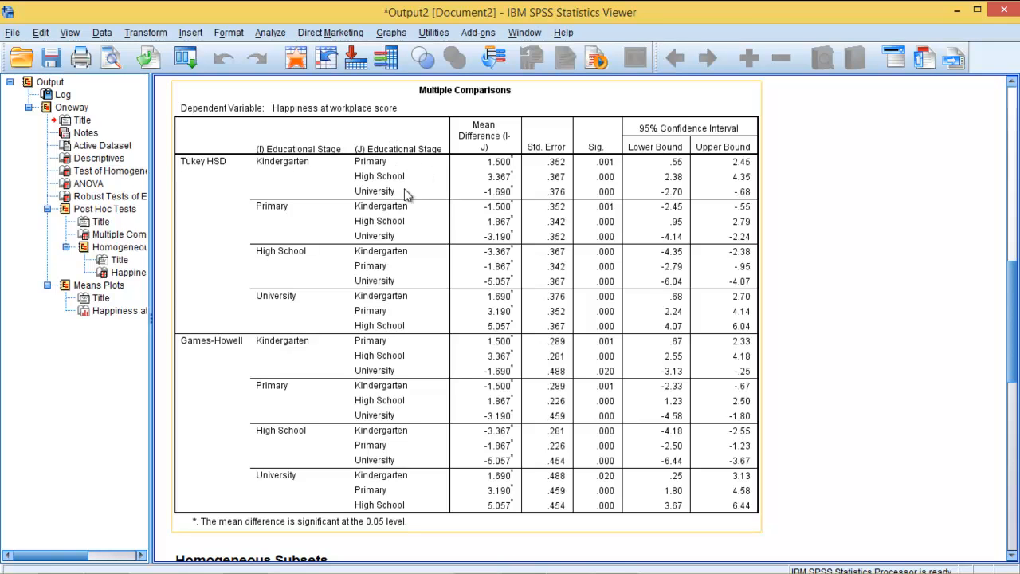
pyautogui.scroll(-10, 829, 239)
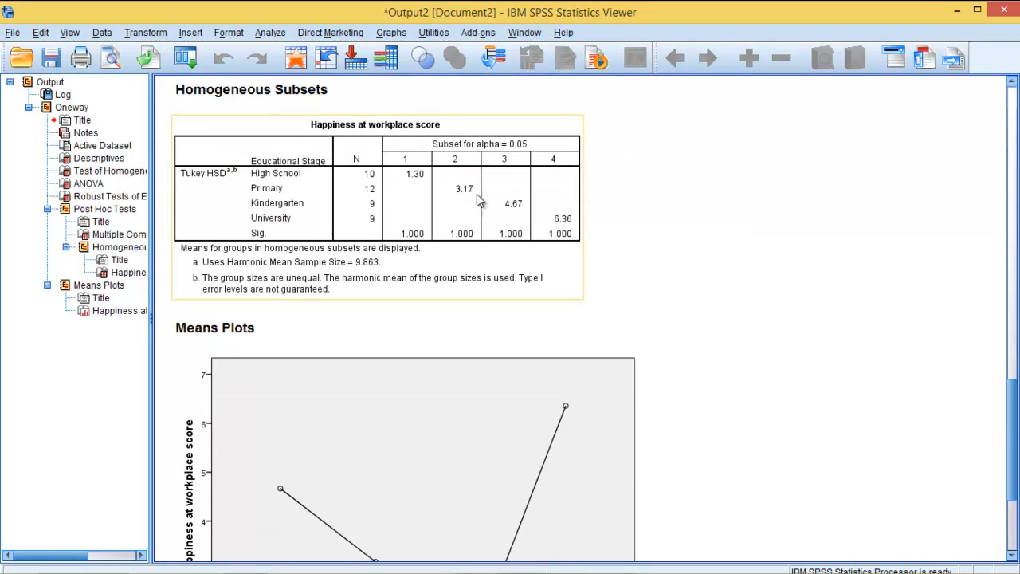
pyautogui.scroll(-2, 779, 358)
pyautogui.scroll(-3, 779, 358)
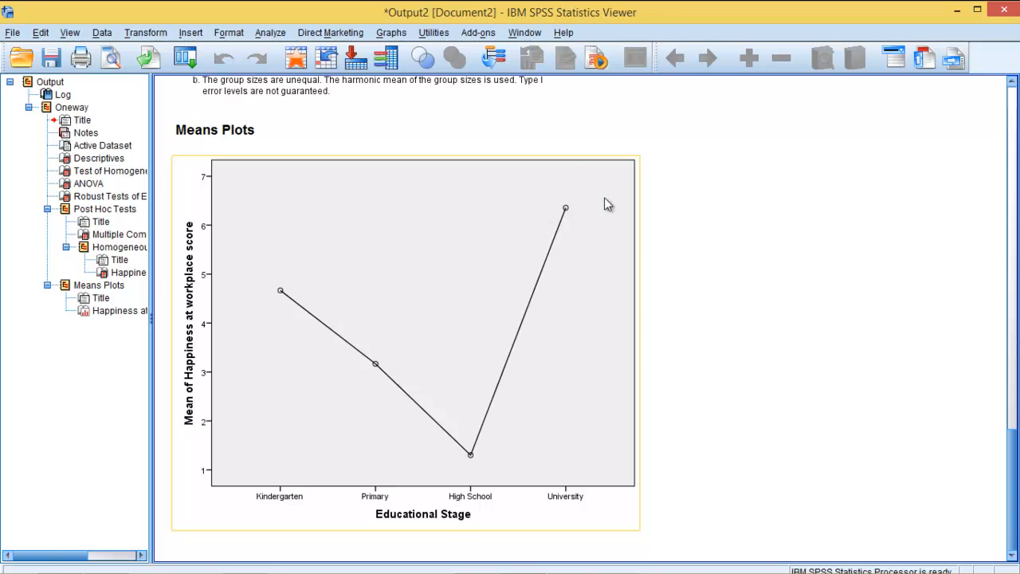
pyautogui.scroll(10, 811, 246)
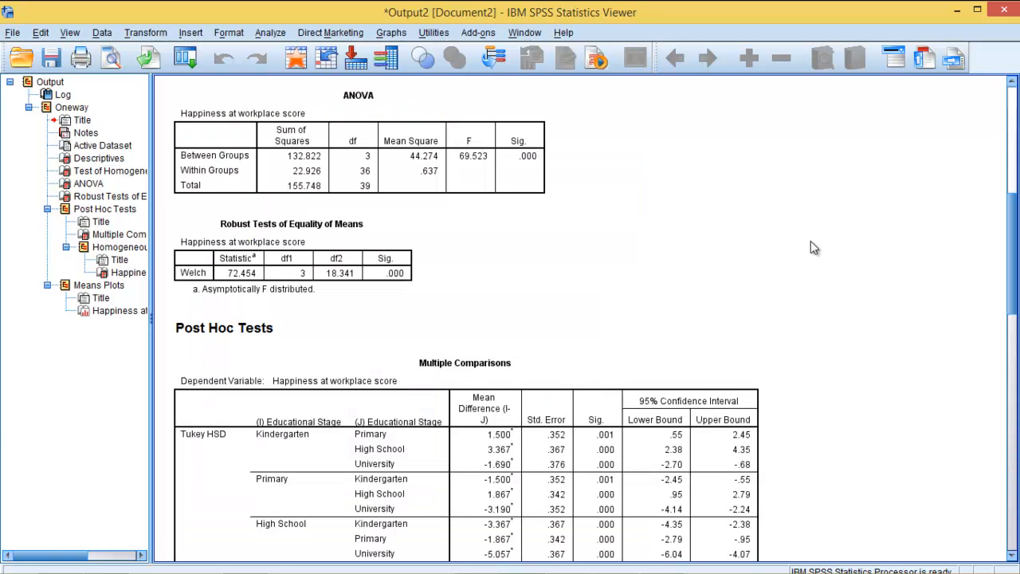